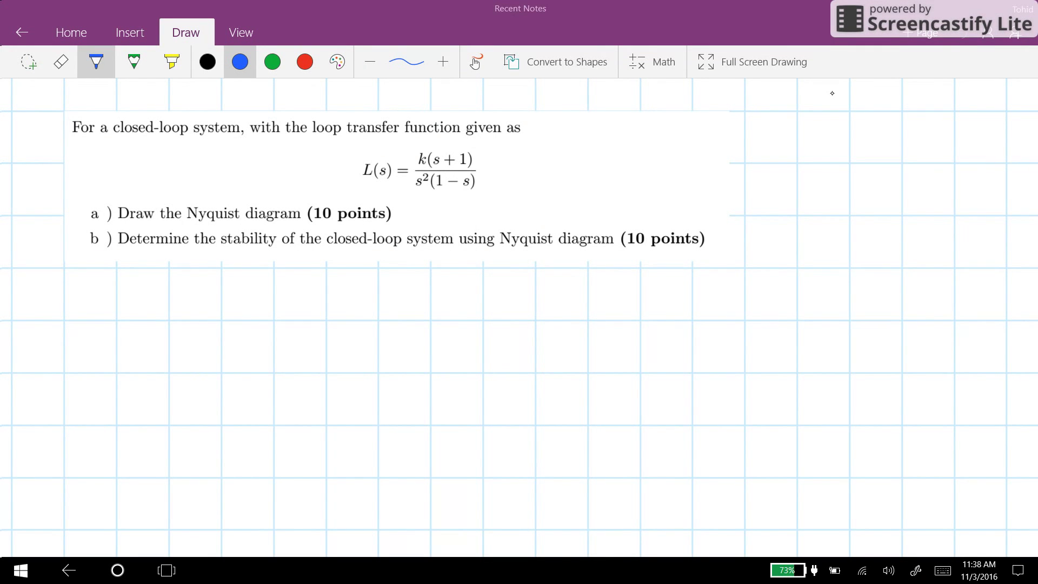
Step: Draw a blue box around the transfer function L(s) = k(s+1)/(s²(1−s))
mouse_move(354, 149)
mouse_down()
mouse_move(463, 144)
mouse_move(518, 186)
mouse_move(479, 201)
mouse_move(358, 196)
mouse_move(349, 172)
mouse_move(355, 148)
mouse_up()
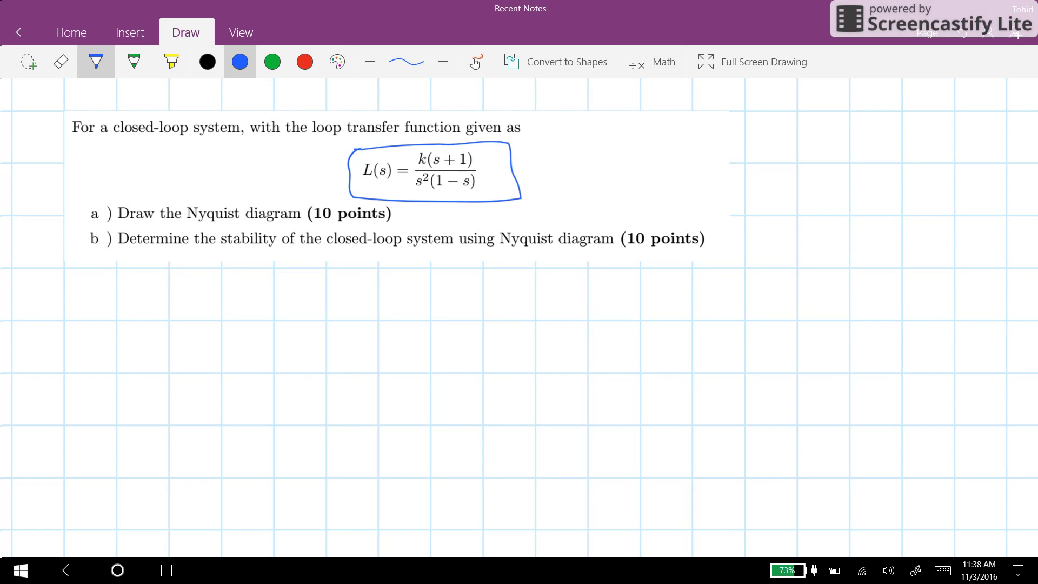
Step: Handwrite k = 1 below the question and box it
mouse_move(178, 296)
mouse_down()
mouse_move(176, 318)
mouse_move(188, 316)
mouse_up()
drag(198, 307, 211, 311)
drag(218, 300, 232, 315)
mouse_move(166, 282)
mouse_down()
mouse_move(244, 273)
mouse_move(162, 284)
mouse_up()
drag(278, 312, 296, 318)
Step: Write ⇒ L(s) = (s+1)/(s²(1−s)) after the box, then pick red ink
mouse_move(295, 307)
mouse_down()
mouse_move(341, 299)
mouse_move(366, 321)
mouse_up()
mouse_move(381, 306)
mouse_down()
mouse_move(374, 323)
mouse_move(390, 322)
mouse_up()
drag(399, 315, 436, 309)
mouse_move(455, 293)
mouse_down()
mouse_move(450, 309)
mouse_move(475, 301)
mouse_up()
mouse_move(466, 293)
mouse_down()
mouse_move(466, 307)
mouse_move(485, 301)
mouse_up()
drag(491, 283, 493, 307)
drag(421, 321, 526, 316)
mouse_move(439, 337)
mouse_down()
mouse_move(431, 350)
mouse_move(454, 336)
mouse_move(463, 352)
mouse_up()
mouse_move(473, 340)
mouse_down()
mouse_move(480, 349)
mouse_move(502, 341)
mouse_up()
mouse_move(515, 334)
mouse_down()
mouse_move(507, 349)
mouse_move(522, 352)
mouse_up()
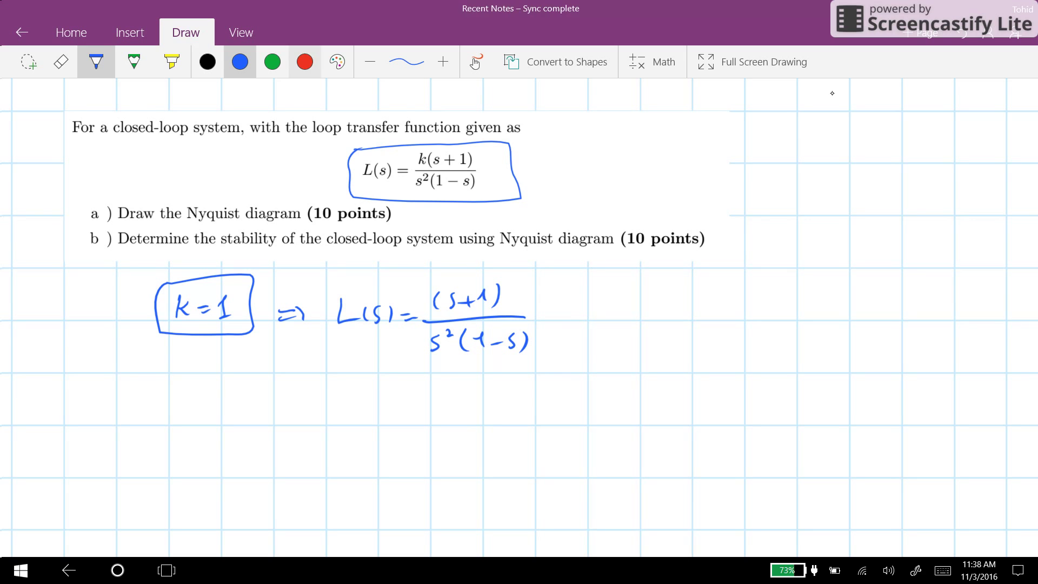
click(305, 61)
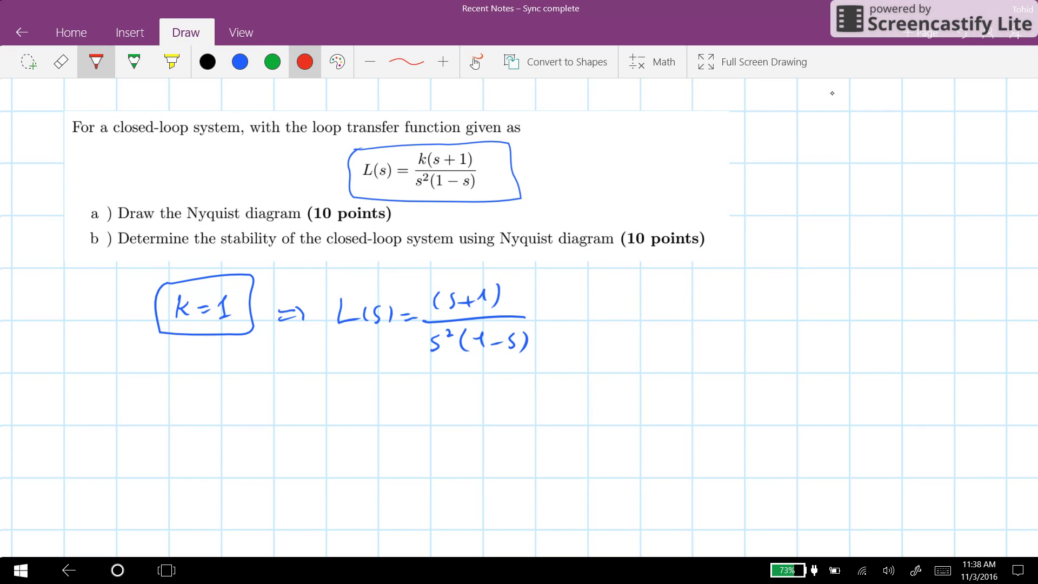
Step: Draw red horizontal and vertical axes, with an arrowhead on the vertical one
scroll(832, 93, down, 3)
drag(53, 412, 533, 414)
drag(327, 236, 328, 519)
drag(320, 250, 340, 250)
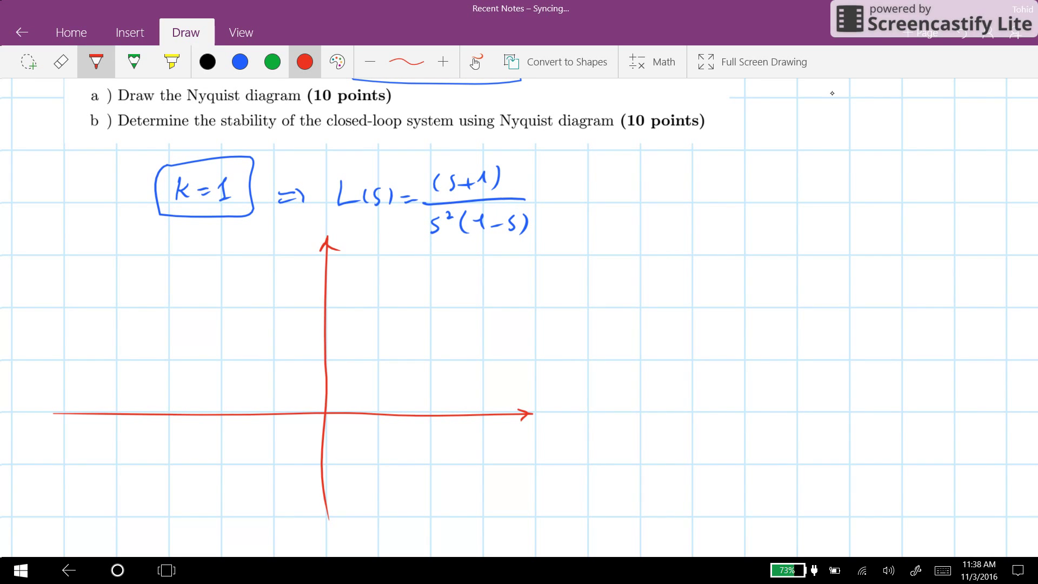
Step: Label the axes Re and Im and extend the vertical axis downward
drag(540, 402, 541, 416)
mouse_move(540, 402)
mouse_down()
mouse_move(550, 415)
mouse_move(573, 412)
mouse_up()
drag(340, 236, 352, 243)
drag(355, 242, 369, 242)
scroll(432, 324, down, 2)
drag(326, 443, 328, 519)
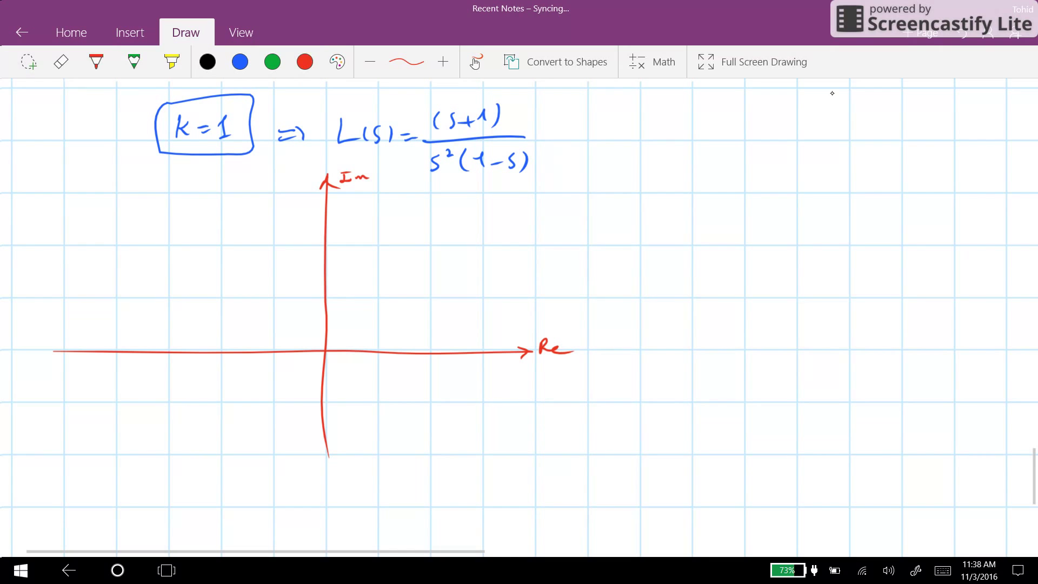
Step: In black, mark the zero at −1 and the poles at 0 and +1
click(208, 62)
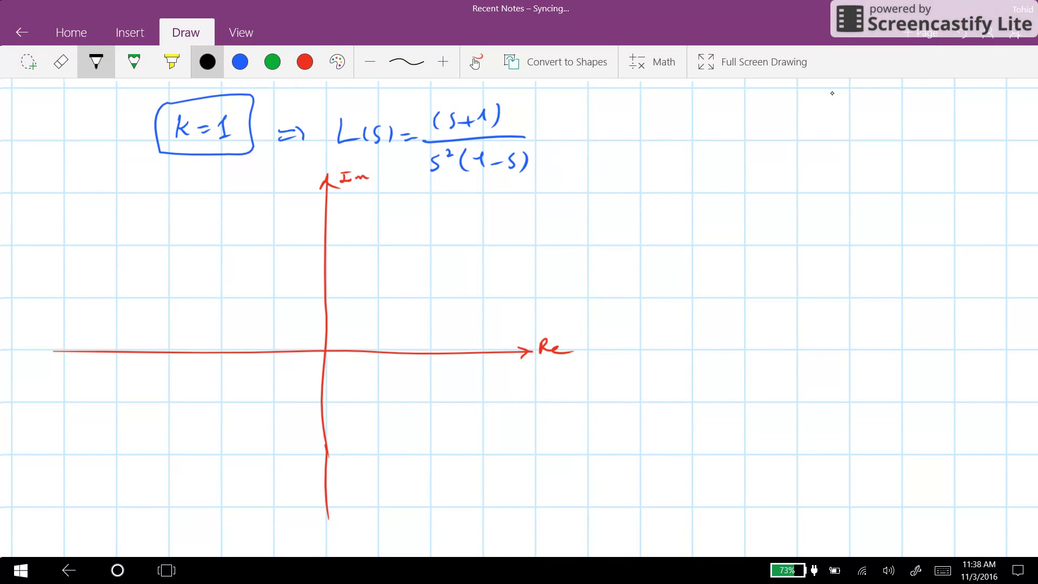
drag(272, 344, 272, 356)
drag(263, 370, 284, 373)
mouse_move(321, 342)
mouse_down()
mouse_move(331, 358)
mouse_move(320, 359)
mouse_up()
mouse_move(319, 345)
mouse_down()
mouse_move(334, 357)
mouse_move(327, 365)
mouse_move(275, 347)
mouse_up()
mouse_move(374, 345)
mouse_down()
mouse_move(382, 359)
mouse_move(374, 359)
mouse_up()
Step: Undo a stray vertical line through −1, touch up the origin mark, and pick green ink
drag(270, 203, 271, 472)
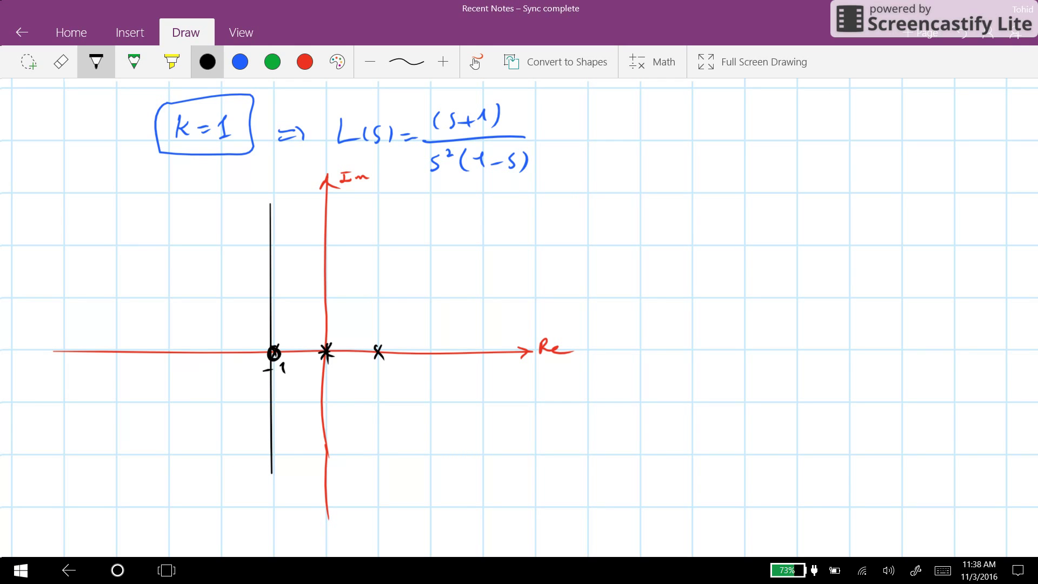
key(ctrl+z)
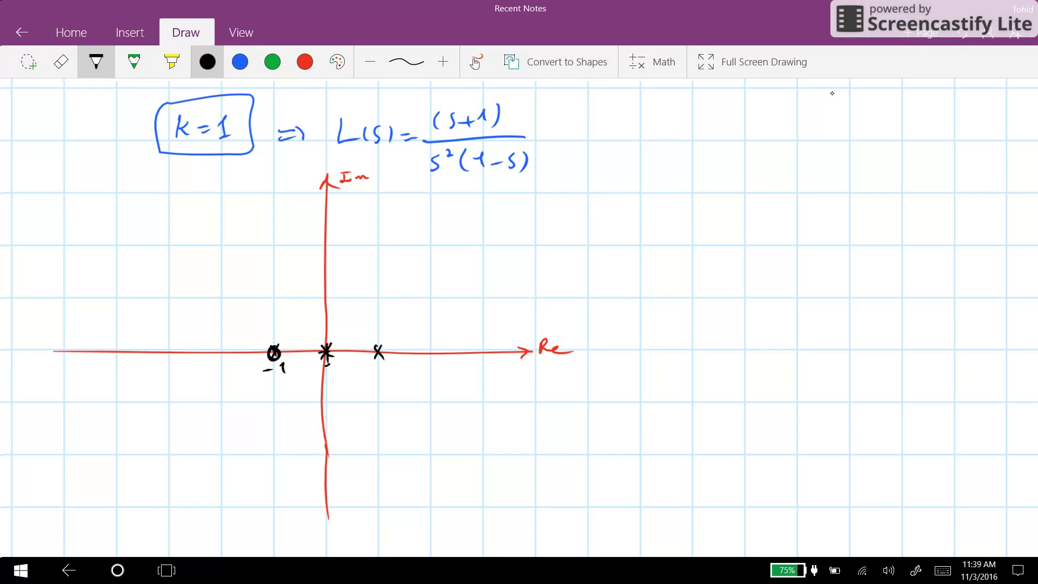
drag(339, 354, 327, 336)
click(273, 61)
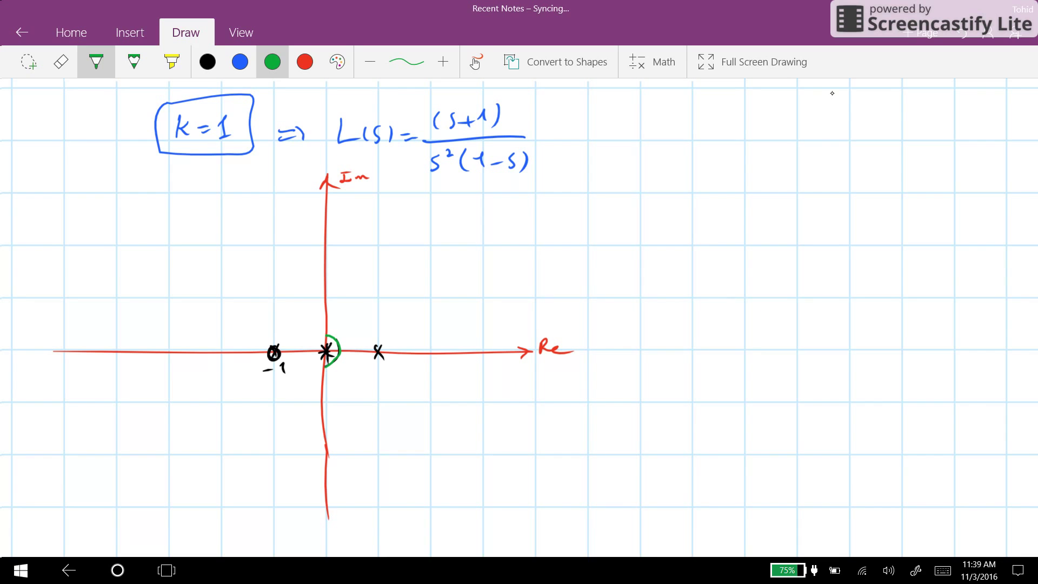
Step: Trace the green D-contour with origin indentation and direction arrows on the Im axis and arc
mouse_move(327, 333)
mouse_down()
mouse_move(325, 195)
mouse_move(447, 229)
mouse_move(516, 290)
mouse_move(517, 383)
mouse_move(428, 465)
mouse_move(331, 485)
mouse_move(323, 370)
mouse_up()
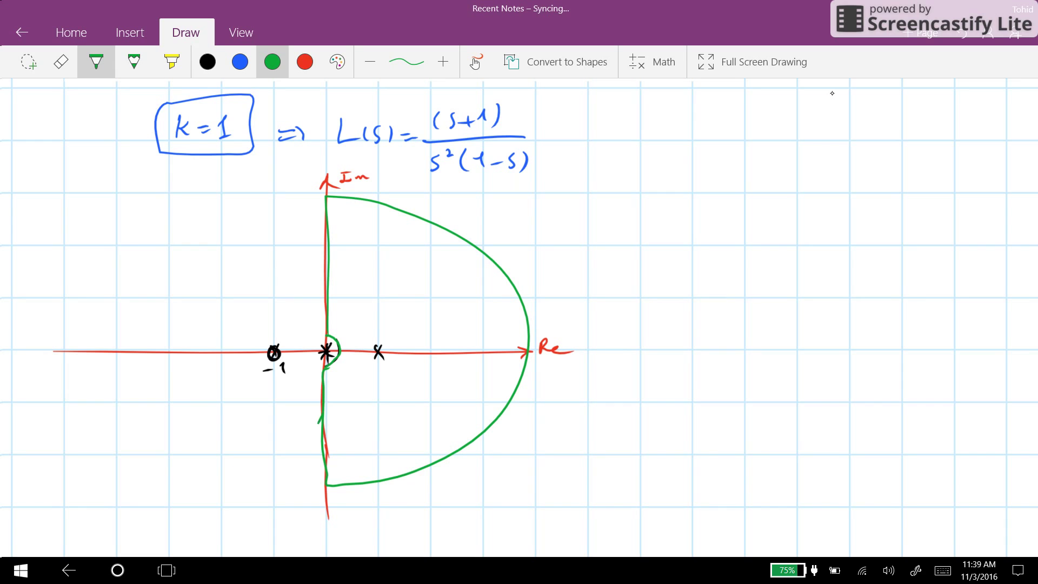
drag(326, 283, 340, 286)
drag(487, 249, 492, 259)
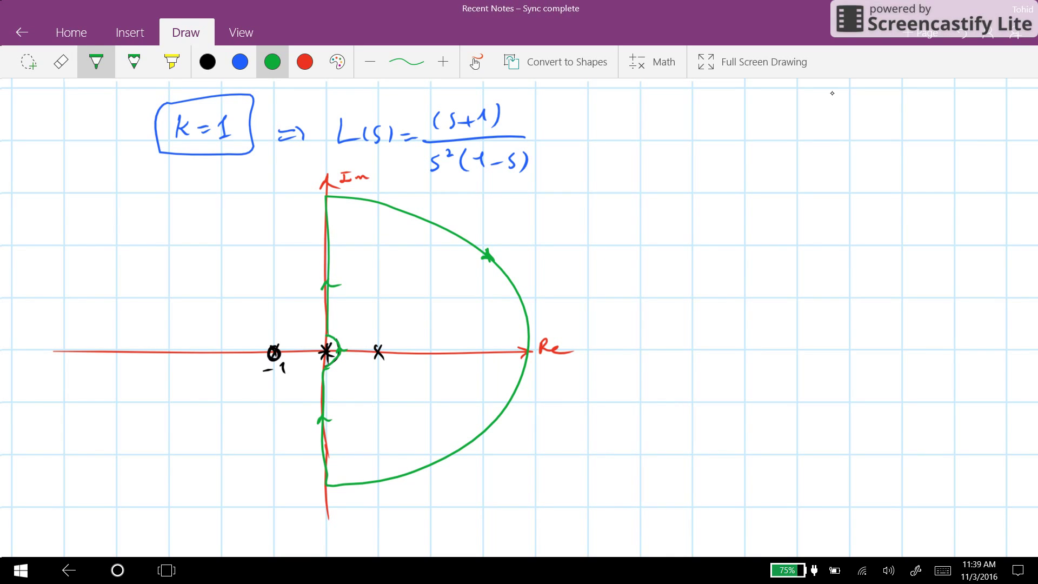
Step: Draw an arrow from the contour to a boxed P = 1 note
mouse_move(455, 298)
mouse_down()
mouse_move(567, 244)
mouse_move(577, 259)
mouse_up()
drag(627, 199, 628, 212)
mouse_move(648, 210)
mouse_down()
mouse_move(671, 199)
mouse_move(684, 215)
mouse_up()
drag(677, 215, 689, 214)
mouse_move(616, 180)
mouse_down()
mouse_move(706, 231)
mouse_move(602, 190)
mouse_up()
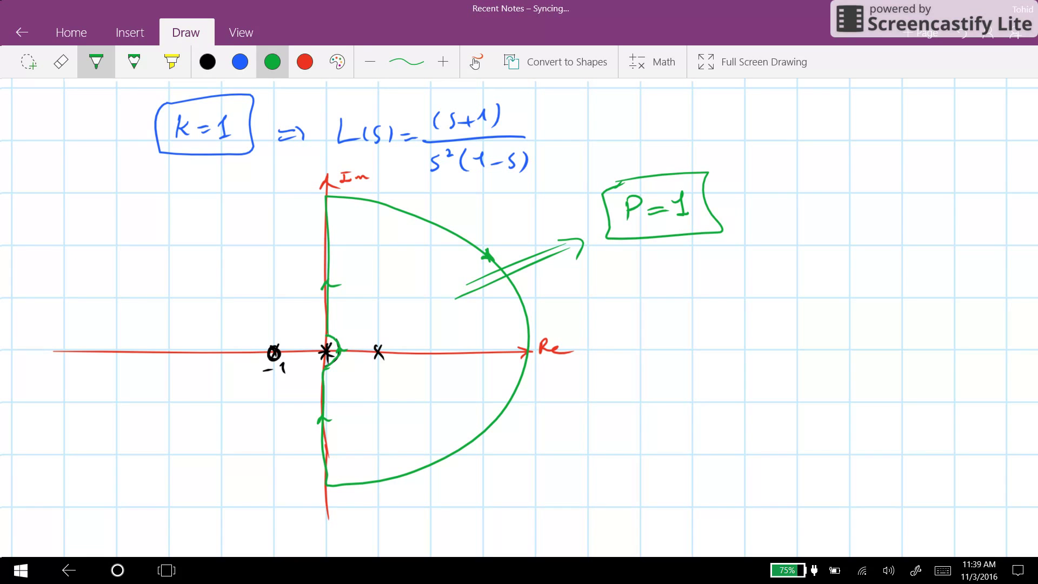
Step: In purple, label the Im-axis segment ①, the large arc ② and the origin indentation ③
click(337, 62)
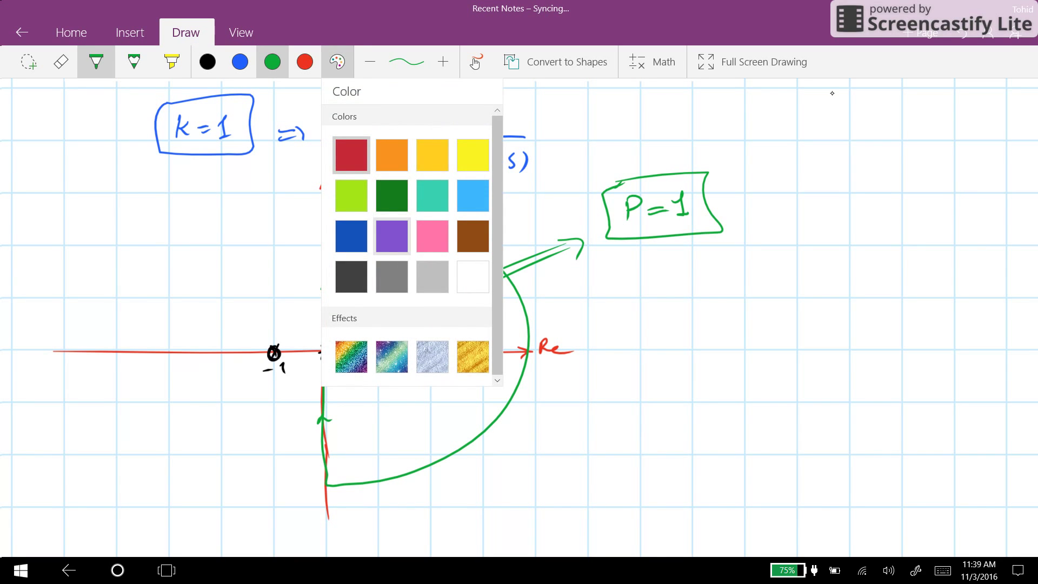
click(392, 235)
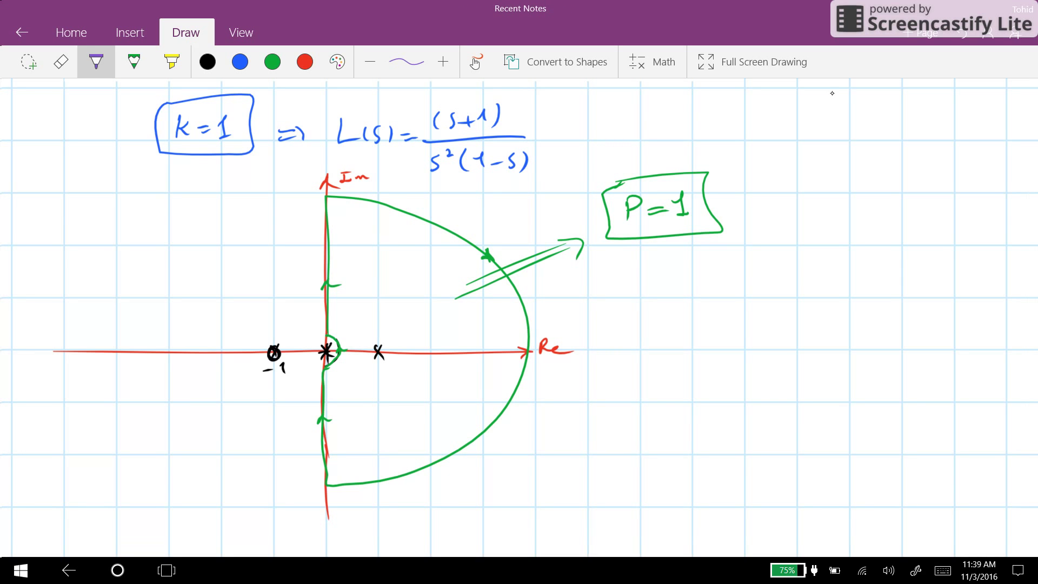
mouse_move(308, 253)
mouse_down()
mouse_move(313, 262)
mouse_move(310, 247)
mouse_up()
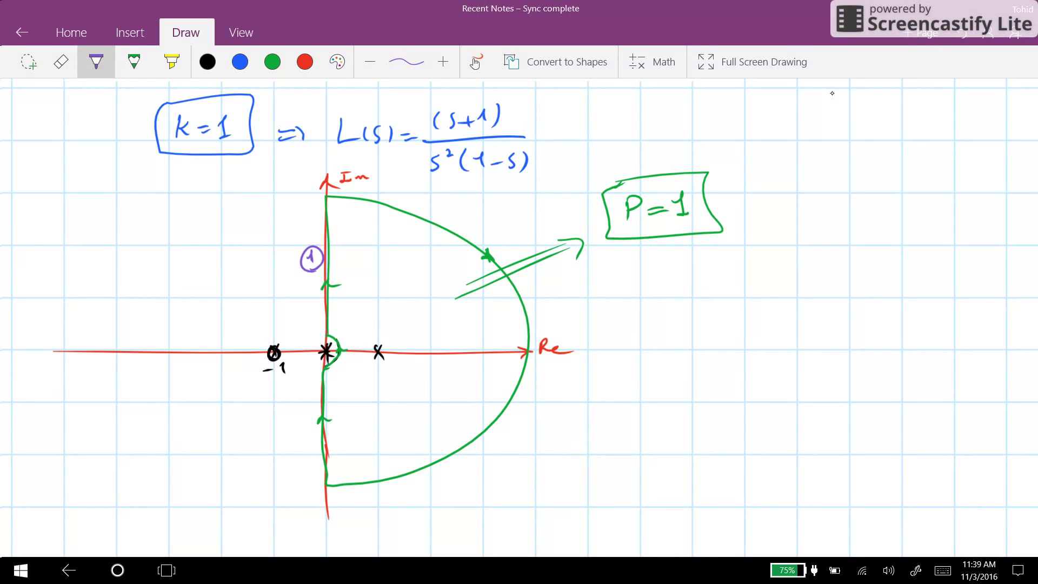
drag(313, 201, 320, 199)
mouse_move(444, 215)
mouse_down()
mouse_move(458, 223)
mouse_move(452, 207)
mouse_up()
mouse_move(340, 329)
mouse_down()
mouse_move(336, 338)
mouse_move(354, 324)
mouse_up()
click(273, 61)
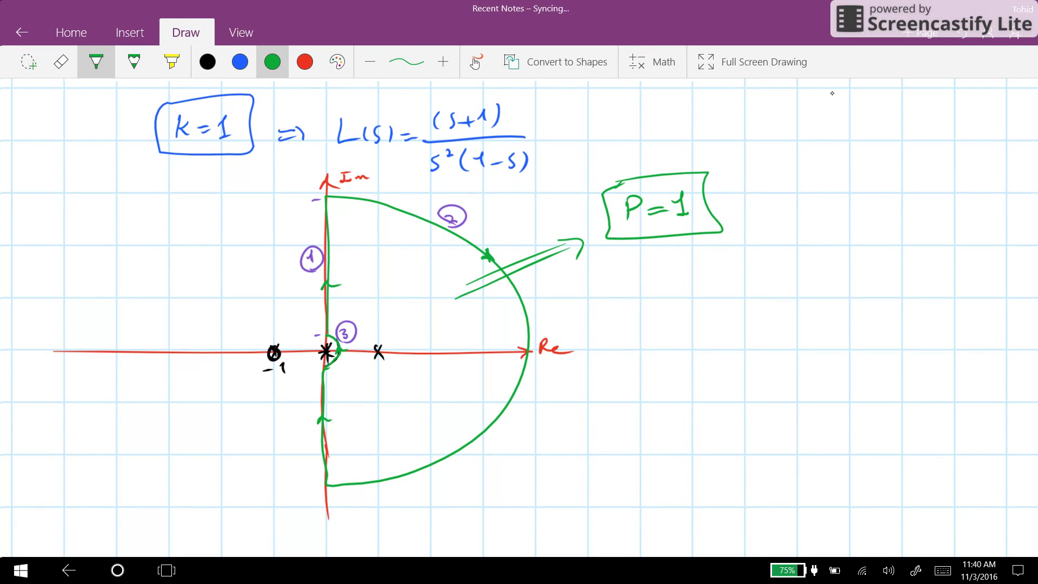
Step: In blue, write segment ①: s = jω with ω from 0⁺ to +∞
click(240, 62)
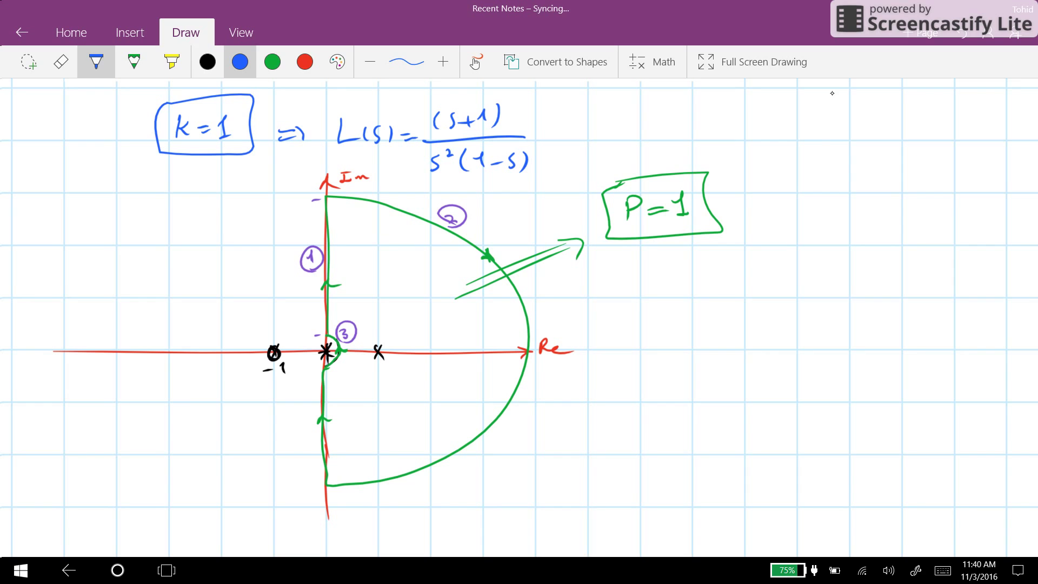
mouse_move(638, 293)
mouse_down()
mouse_move(646, 310)
mouse_move(675, 304)
mouse_up()
drag(692, 295, 706, 297)
mouse_move(715, 287)
mouse_down()
mouse_move(706, 307)
mouse_move(705, 276)
mouse_move(737, 287)
mouse_up()
drag(683, 337, 698, 338)
drag(702, 336, 722, 331)
drag(719, 327, 757, 340)
mouse_move(777, 334)
mouse_down()
mouse_move(801, 329)
mouse_move(792, 332)
mouse_up()
drag(626, 395, 643, 405)
Step: Write segment ②: s = Re^{jθ}, R → ∞, θ from π/2 through 0 to −π/2
mouse_move(640, 385)
mouse_down()
mouse_move(647, 400)
mouse_move(627, 385)
mouse_move(677, 404)
mouse_up()
drag(688, 397, 700, 400)
mouse_move(711, 390)
mouse_down()
mouse_move(708, 404)
mouse_move(751, 403)
mouse_move(745, 383)
mouse_move(766, 370)
mouse_up()
drag(700, 431, 700, 444)
mouse_move(700, 430)
mouse_down()
mouse_move(712, 443)
mouse_move(749, 439)
mouse_move(702, 473)
mouse_move(752, 466)
mouse_up()
mouse_move(742, 469)
mouse_down()
mouse_move(757, 493)
mouse_move(836, 472)
mouse_up()
drag(838, 465, 858, 490)
mouse_move(784, 458)
mouse_down()
mouse_move(779, 472)
mouse_move(784, 459)
mouse_up()
Step: Write segment ③: s = re^{jθ} with r → 0
scroll(519, 311, down, 2)
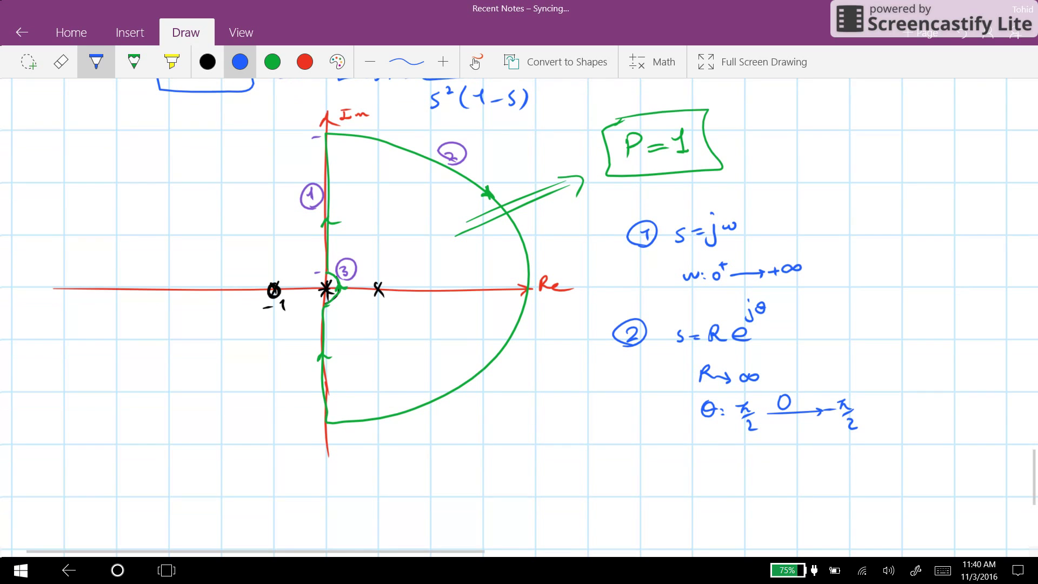
drag(608, 467, 608, 491)
drag(591, 472, 594, 470)
scroll(831, 93, down, 2)
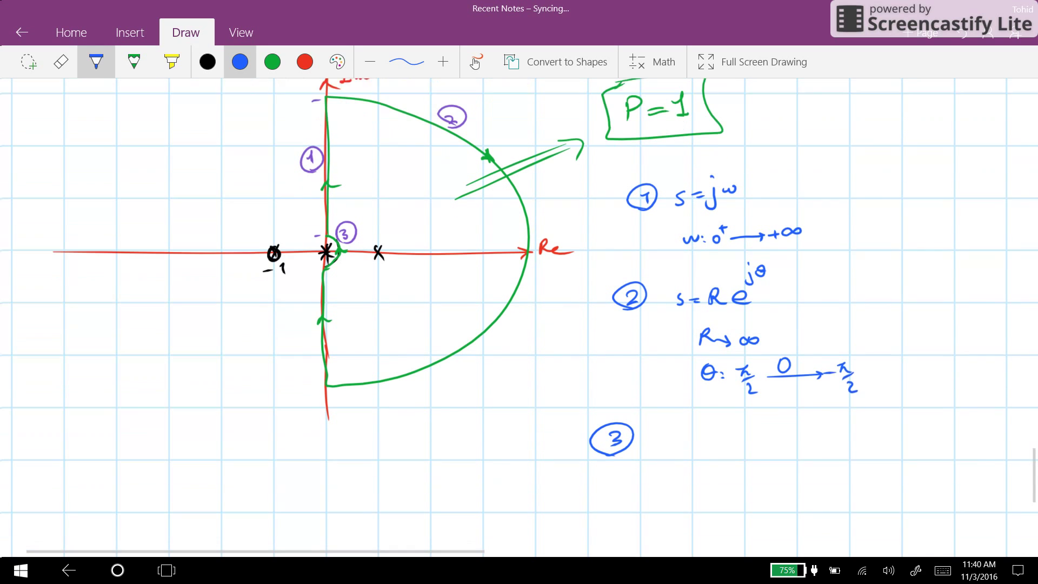
drag(656, 433, 649, 446)
drag(667, 439, 676, 443)
mouse_move(685, 446)
mouse_down()
mouse_move(695, 435)
mouse_move(711, 444)
mouse_up()
drag(711, 408, 702, 427)
drag(709, 400, 729, 409)
drag(671, 470, 700, 480)
drag(710, 480, 695, 519)
Step: Add segment ③'s range θ from −π/2 through 0 to π/2
drag(703, 517, 742, 512)
mouse_move(735, 515)
mouse_down()
mouse_move(750, 540)
mouse_move(825, 518)
mouse_up()
mouse_move(816, 514)
mouse_down()
mouse_move(817, 522)
mouse_move(850, 507)
mouse_up()
drag(843, 510, 852, 522)
drag(844, 528, 856, 537)
drag(785, 504, 784, 505)
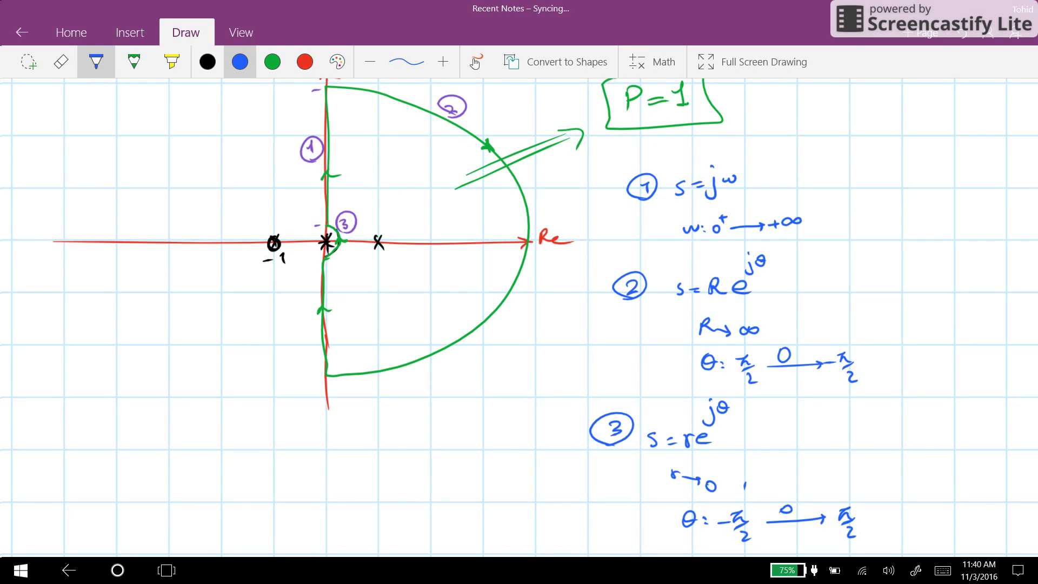
scroll(519, 316, down, 7)
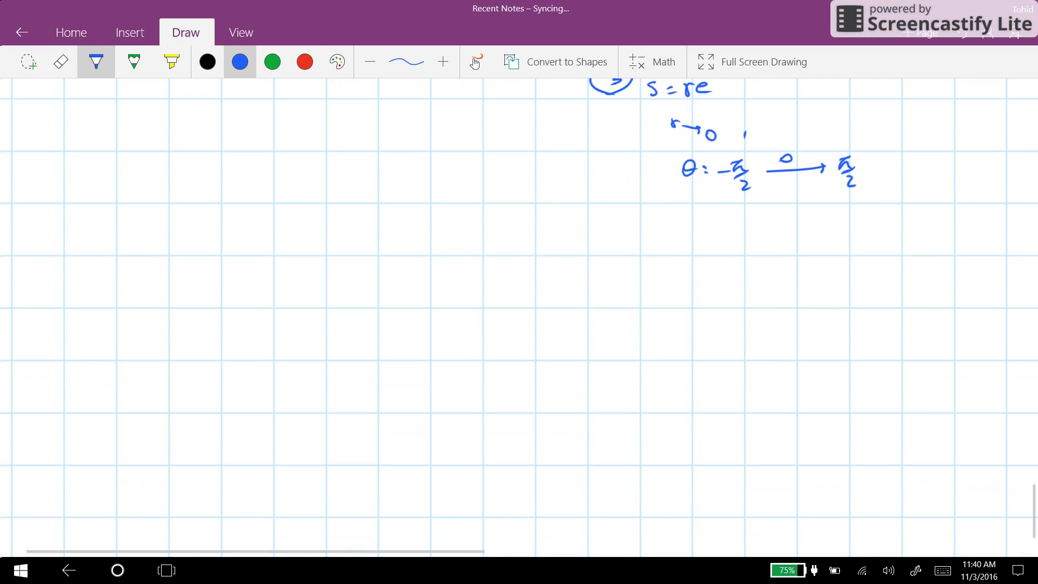
Step: Draw new red axes with an arrowhead, labelled Re and Im
click(304, 61)
drag(74, 351, 633, 348)
drag(427, 127, 450, 527)
drag(419, 144, 438, 142)
drag(637, 340, 669, 354)
mouse_move(436, 126)
mouse_down()
mouse_move(444, 140)
mouse_move(469, 135)
mouse_up()
Step: In blue, draw a derivation frame and write s = jω inside it
click(240, 61)
drag(671, 246, 968, 228)
drag(671, 251, 677, 491)
drag(719, 282, 711, 303)
drag(730, 290, 744, 295)
mouse_move(751, 286)
mouse_down()
mouse_move(747, 306)
mouse_move(759, 275)
mouse_up()
drag(763, 285, 780, 280)
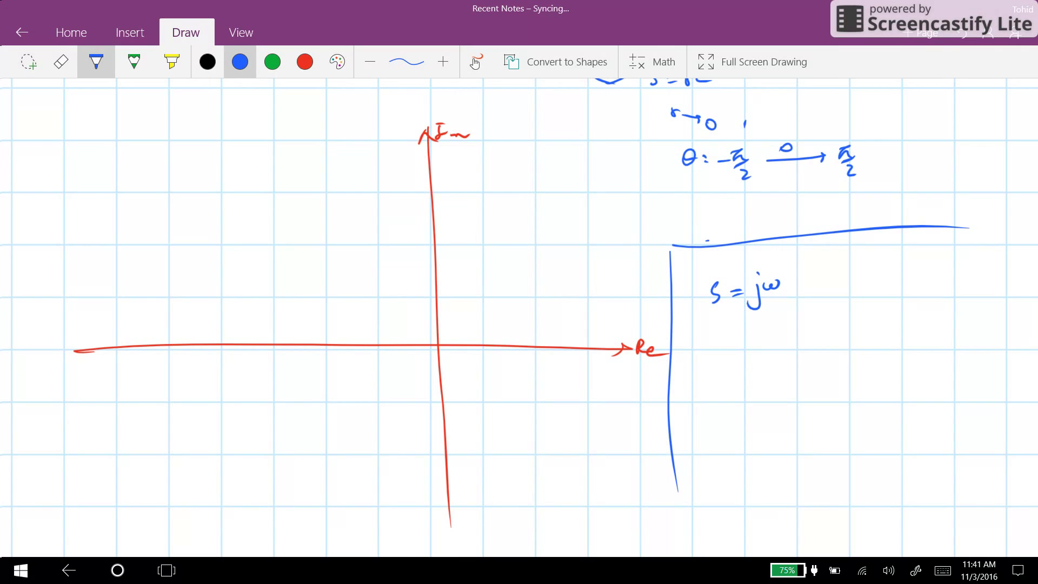
Step: Write L(s) = L(jω) below s = jω
drag(701, 351, 719, 371)
drag(727, 361, 733, 373)
drag(742, 361, 750, 367)
drag(765, 350, 782, 365)
mouse_move(793, 355)
mouse_down()
mouse_move(786, 373)
mouse_move(814, 350)
mouse_move(825, 364)
mouse_up()
drag(540, 379, 525, 332)
drag(735, 351, 746, 350)
drag(735, 357, 746, 356)
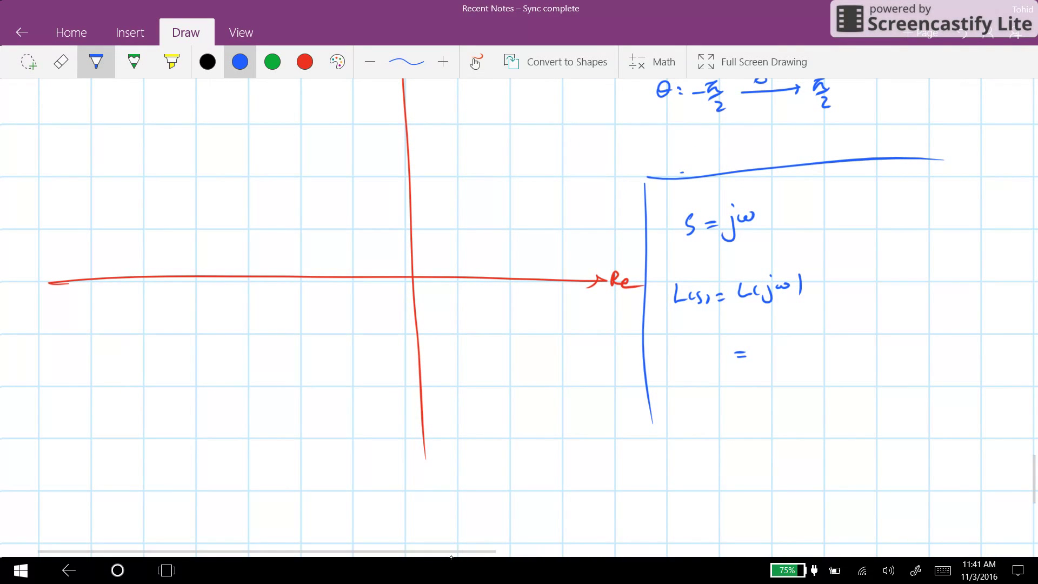
Step: Complete the substitution as (1 + jω)/((jω)²(1 − jω))
drag(758, 355, 895, 347)
mouse_move(779, 326)
mouse_down()
mouse_move(790, 323)
mouse_move(786, 339)
mouse_up()
drag(779, 340, 795, 339)
drag(795, 336, 810, 333)
drag(825, 321, 827, 331)
drag(833, 322, 849, 318)
drag(773, 372, 770, 392)
mouse_move(780, 381)
mouse_down()
mouse_move(777, 394)
mouse_move(818, 372)
mouse_move(827, 388)
mouse_move(868, 376)
mouse_up()
mouse_move(871, 368)
mouse_down()
mouse_move(868, 390)
mouse_move(895, 365)
mouse_move(899, 380)
mouse_up()
drag(870, 351, 916, 348)
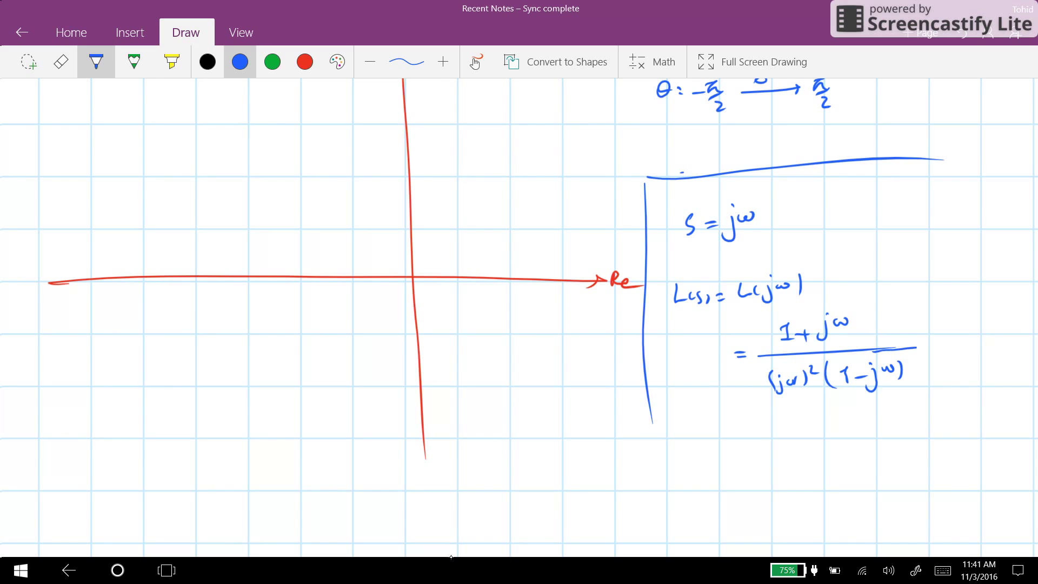
scroll(518, 318, down, 1)
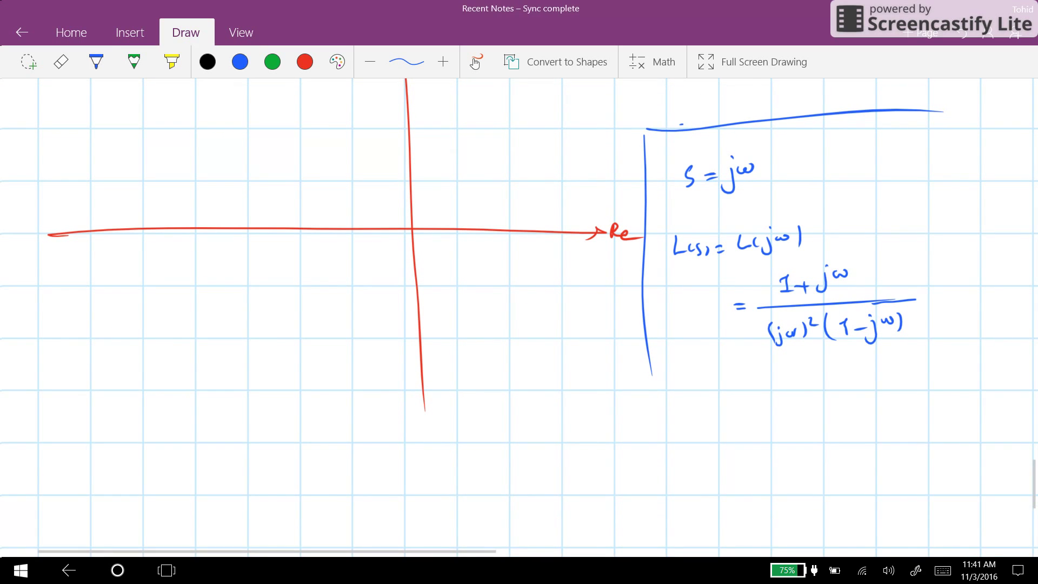
Step: Write |L(jω)| = with numerator √(1−ω²) over a fraction bar
mouse_move(725, 389)
mouse_down()
mouse_move(729, 416)
mouse_move(749, 405)
mouse_move(761, 412)
mouse_up()
mouse_move(770, 400)
mouse_down()
mouse_move(767, 416)
mouse_move(793, 406)
mouse_up()
mouse_move(804, 382)
mouse_down()
mouse_move(803, 416)
mouse_move(818, 396)
mouse_up()
drag(809, 400, 931, 388)
mouse_move(848, 371)
mouse_down()
mouse_move(859, 351)
mouse_move(922, 358)
mouse_move(867, 376)
mouse_move(885, 372)
mouse_up()
drag(886, 368, 901, 372)
drag(904, 358, 915, 367)
Step: Add the denominator ω²√(1+ω²) and simplify the magnitude to 1/ω²
mouse_move(837, 417)
mouse_down()
mouse_move(866, 409)
mouse_move(869, 424)
mouse_move(932, 398)
mouse_move(890, 425)
mouse_up()
drag(900, 420, 908, 420)
mouse_move(905, 414)
mouse_down()
mouse_move(904, 426)
mouse_move(934, 414)
mouse_move(954, 384)
mouse_up()
drag(944, 389, 977, 379)
mouse_move(964, 387)
mouse_down()
mouse_move(984, 380)
mouse_move(973, 402)
mouse_move(993, 397)
mouse_up()
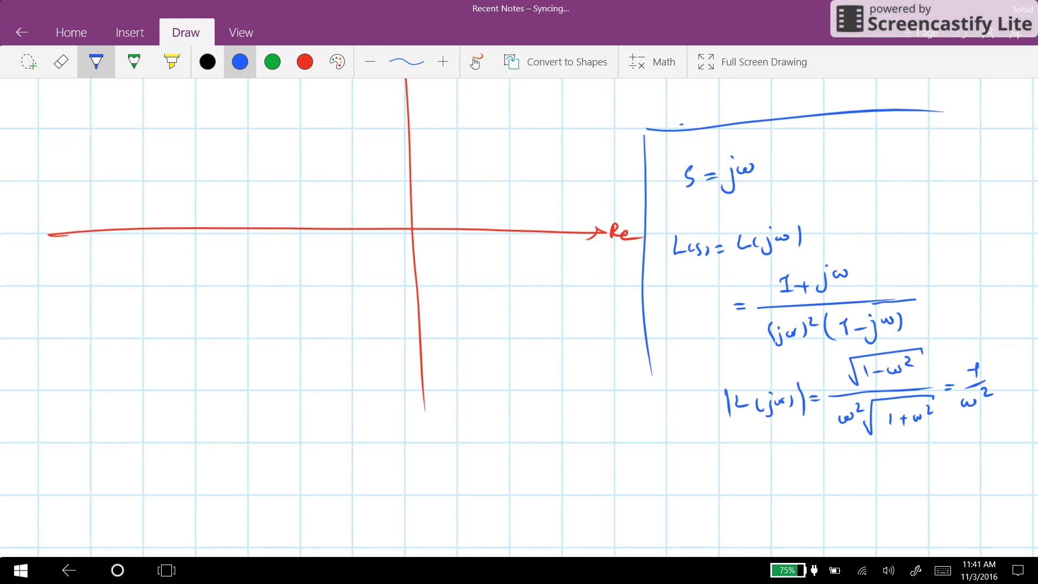
Step: Begin the phase line ∡L(jω) = tg⁻¹ω − [ below the magnitude
scroll(519, 317, down, 1)
drag(723, 415, 726, 434)
mouse_move(712, 422)
mouse_down()
mouse_move(717, 434)
mouse_move(745, 424)
mouse_move(756, 440)
mouse_move(780, 416)
mouse_move(785, 426)
mouse_move(813, 419)
mouse_up()
click(794, 415)
click(794, 420)
mouse_move(824, 418)
mouse_down()
mouse_move(820, 440)
mouse_move(823, 422)
mouse_up()
mouse_move(833, 400)
mouse_down()
mouse_move(841, 422)
mouse_move(871, 417)
mouse_move(887, 447)
mouse_up()
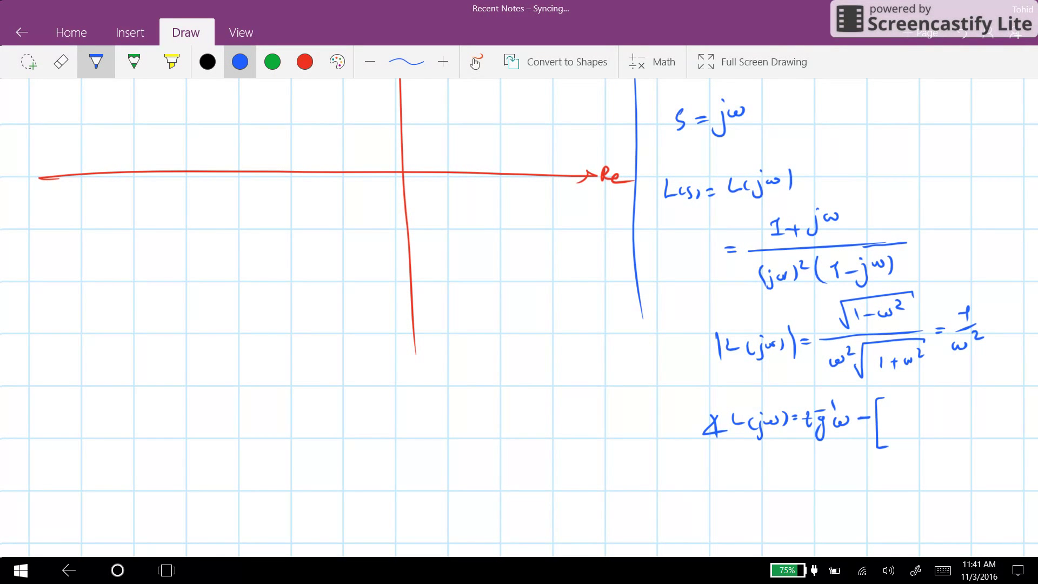
scroll(519, 316, right, 2)
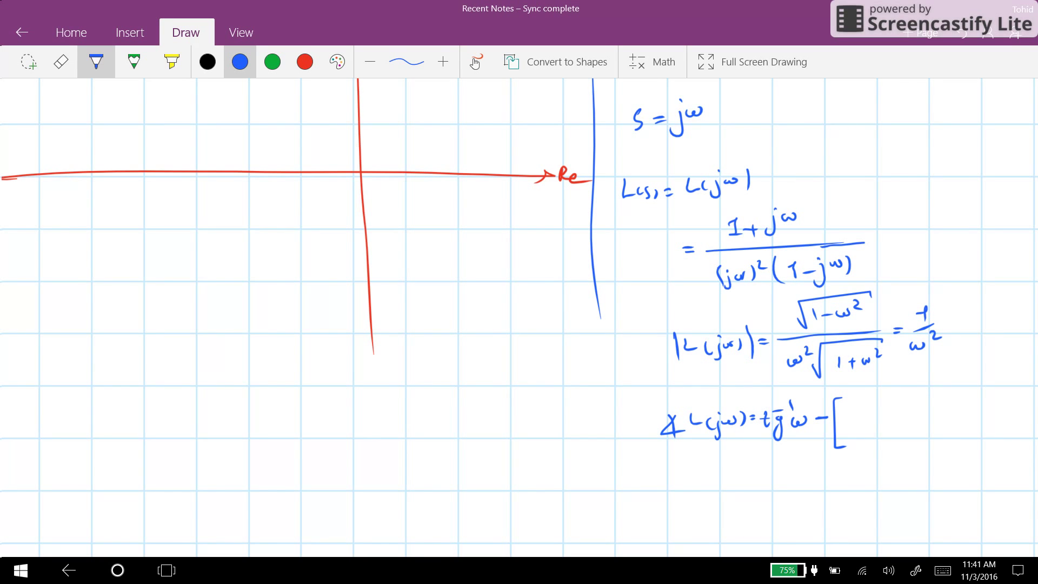
Step: Rewrite L(jω) as = (1+jω) / (−ω²(1−jω)) beside the previous fraction
drag(868, 237, 880, 236)
drag(869, 241, 985, 241)
drag(912, 217, 913, 232)
drag(922, 223, 938, 222)
mouse_move(930, 218)
mouse_down()
mouse_move(938, 235)
mouse_move(965, 214)
mouse_up()
drag(898, 266, 909, 265)
drag(912, 261, 951, 269)
drag(960, 264, 968, 265)
mouse_move(975, 261)
mouse_down()
mouse_move(976, 280)
mouse_move(967, 278)
mouse_up()
drag(979, 260, 995, 257)
drag(994, 251, 999, 270)
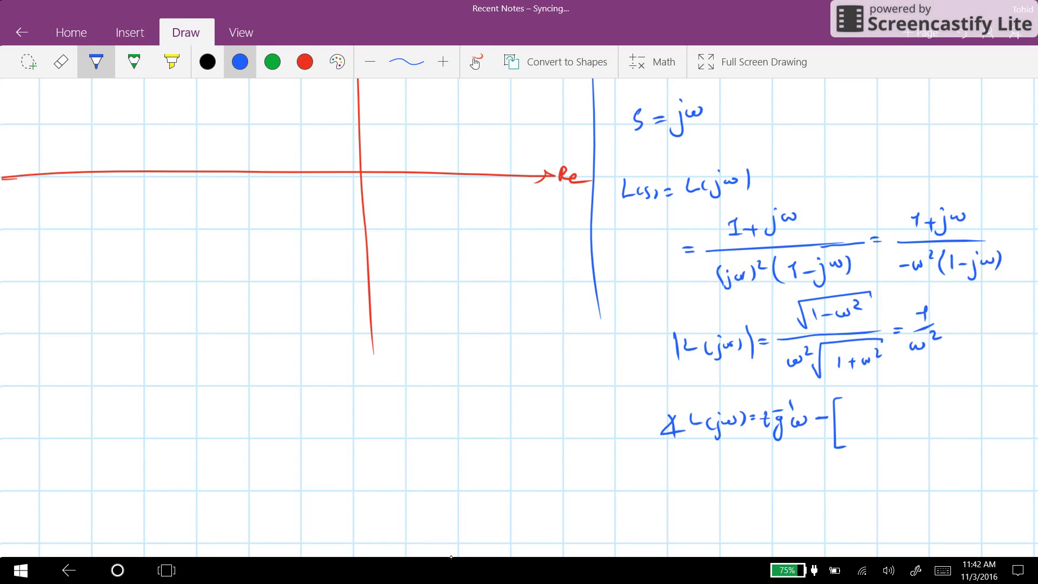
Step: Complete the phase bracket as [π − tg⁻¹ω]
mouse_move(843, 415)
mouse_down()
mouse_move(857, 413)
mouse_move(847, 427)
mouse_up()
drag(853, 417, 859, 424)
drag(866, 424, 888, 426)
mouse_move(882, 417)
mouse_down()
mouse_move(898, 416)
mouse_move(895, 435)
mouse_move(908, 402)
mouse_up()
mouse_move(910, 397)
mouse_down()
mouse_move(933, 412)
mouse_move(945, 446)
mouse_move(935, 448)
mouse_up()
Step: Write the next phase line: = tg⁻¹ω − [π − tg⁻¹ω]
drag(744, 483, 757, 483)
drag(745, 490, 781, 482)
mouse_move(792, 482)
mouse_down()
mouse_move(788, 502)
mouse_move(794, 476)
mouse_up()
mouse_move(793, 465)
mouse_down()
mouse_move(806, 485)
mouse_move(843, 494)
mouse_up()
mouse_move(854, 478)
mouse_down()
mouse_move(868, 476)
mouse_move(857, 487)
mouse_up()
mouse_move(866, 477)
mouse_down()
mouse_move(868, 487)
mouse_move(896, 484)
mouse_up()
mouse_move(889, 476)
mouse_down()
mouse_move(903, 475)
mouse_move(901, 492)
mouse_move(932, 475)
mouse_move(945, 494)
mouse_move(934, 496)
mouse_up()
Step: Write the final phase result ∡L(jω) = 2tg⁻¹ω − π below
scroll(519, 313, down, 3)
drag(728, 382, 746, 382)
drag(729, 387, 786, 387)
mouse_move(793, 373)
mouse_down()
mouse_move(793, 391)
mouse_move(798, 380)
mouse_up()
drag(805, 382, 792, 398)
drag(809, 364, 809, 366)
drag(809, 381, 864, 384)
mouse_move(672, 371)
mouse_down()
mouse_move(655, 387)
mouse_move(682, 389)
mouse_up()
mouse_move(673, 372)
mouse_down()
mouse_move(665, 396)
mouse_move(693, 386)
mouse_up()
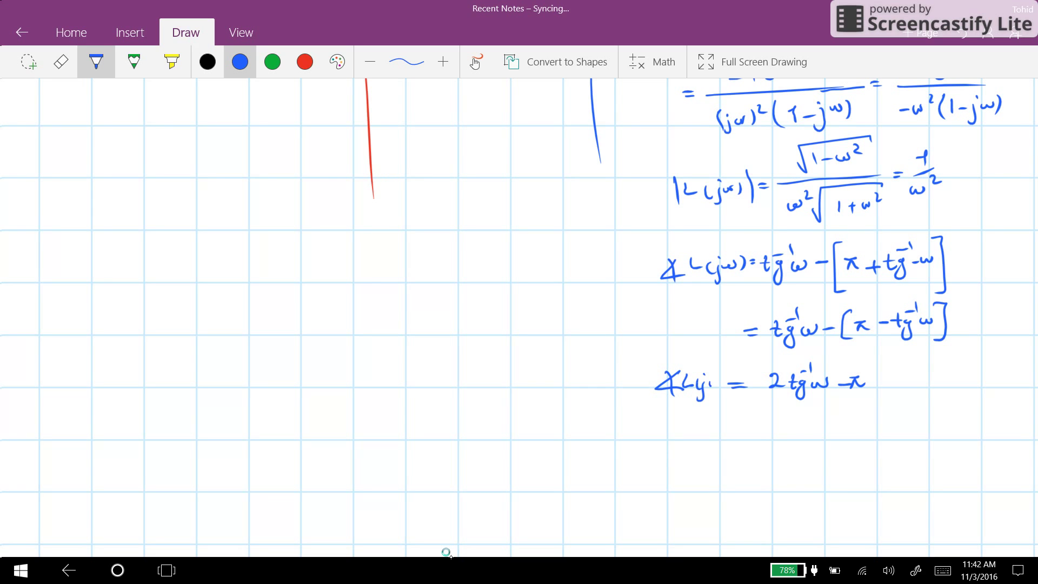